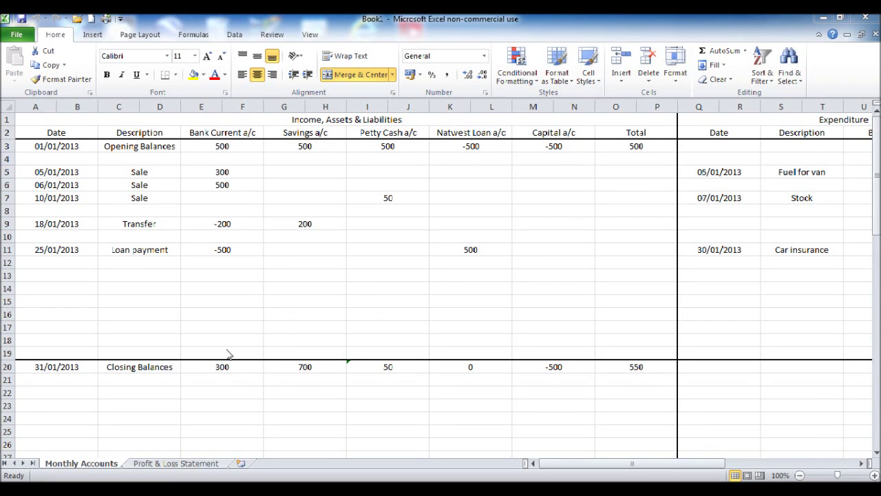
# Switch from the Monthly Accounts sheet to the empty Profit & Loss Statement sheet
pyautogui.click(181, 464)
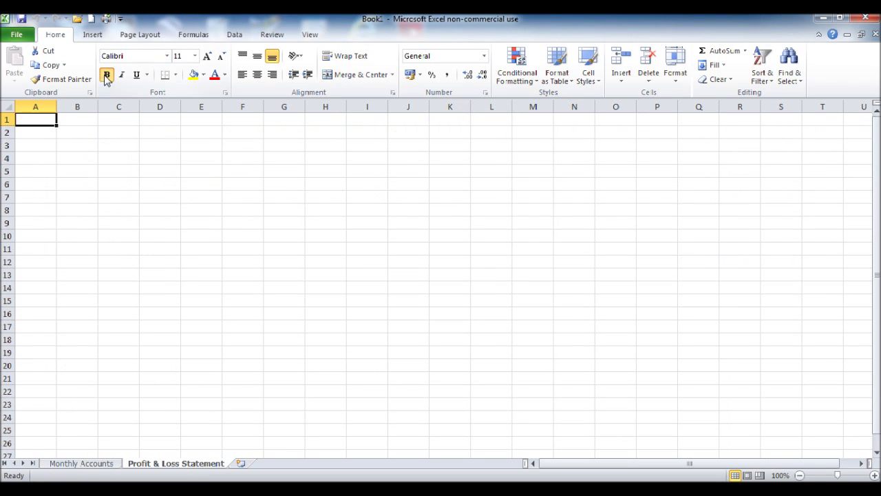
# Enter a bold underlined 'Example Business' heading in A1 and 'Profit & Loss Statement' in A2
pyautogui.click(137, 75)
pyautogui.write('Example')
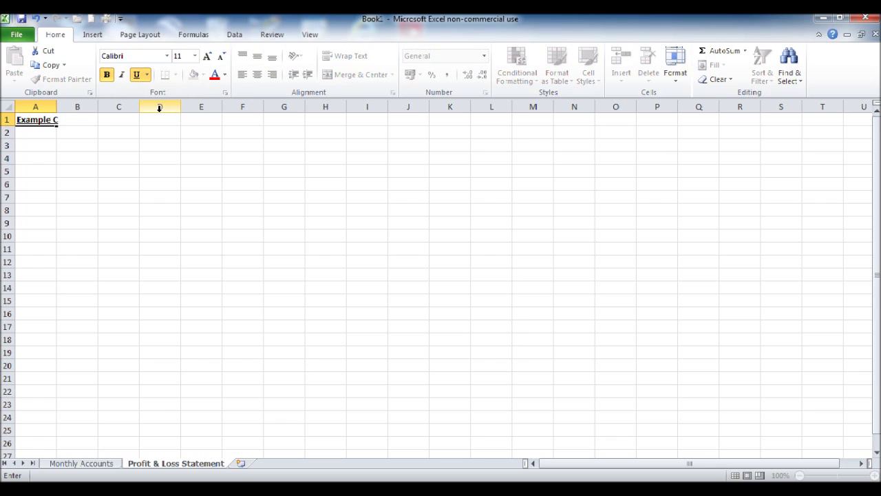
pyautogui.write(' Business')
pyautogui.press('Return')
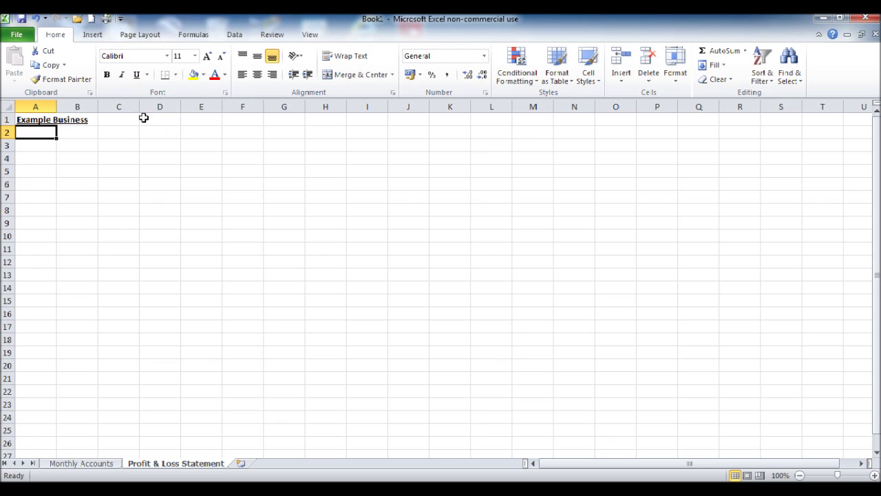
pyautogui.write('Profit & Loss Statement')
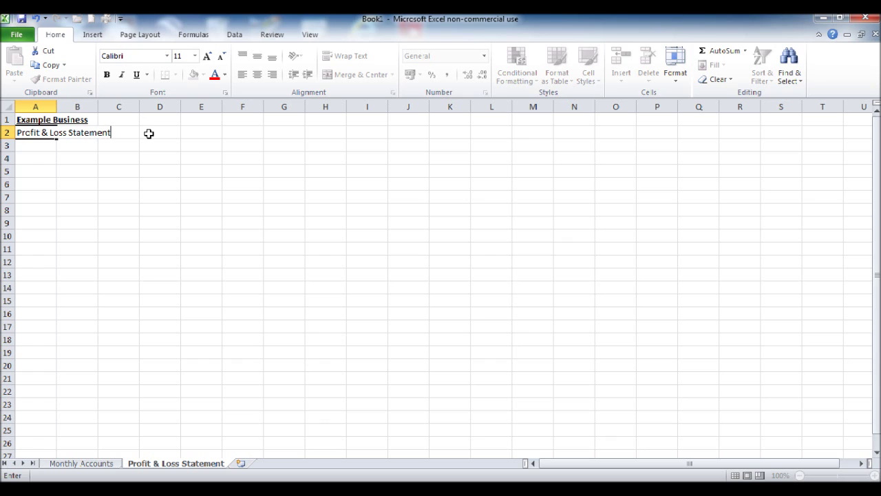
pyautogui.press('Return')
pyautogui.press('Return')
# Add an underlined 'Income' label in A4
pyautogui.click(137, 75)
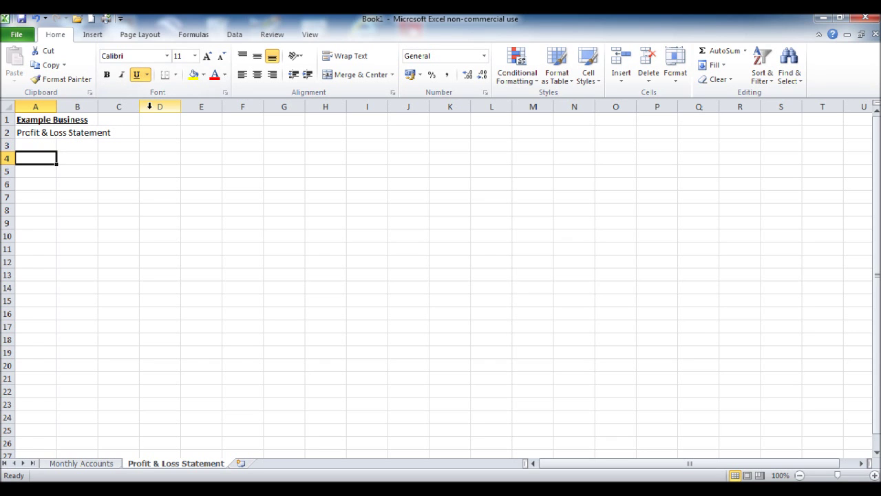
pyautogui.write('Income')
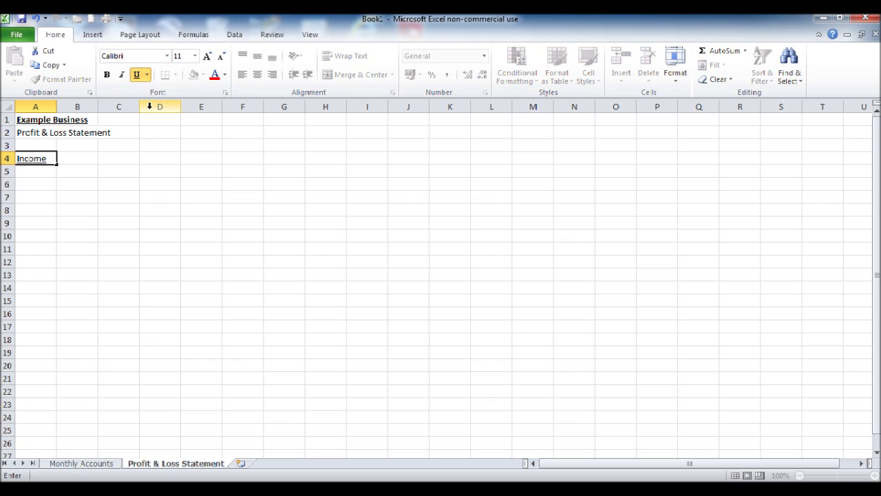
pyautogui.press('Return')
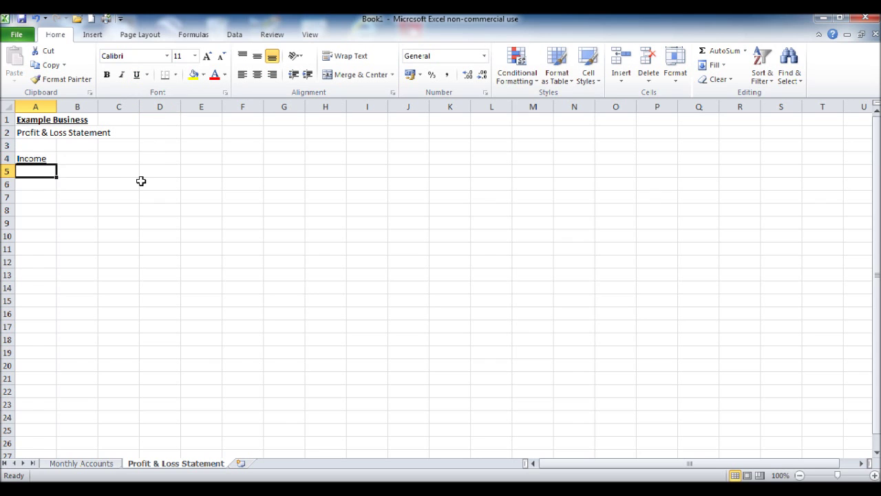
# Enter 'Sales' in A5 and merge and centre it across A5:B5
pyautogui.write('Sales')
pyautogui.press('Return')
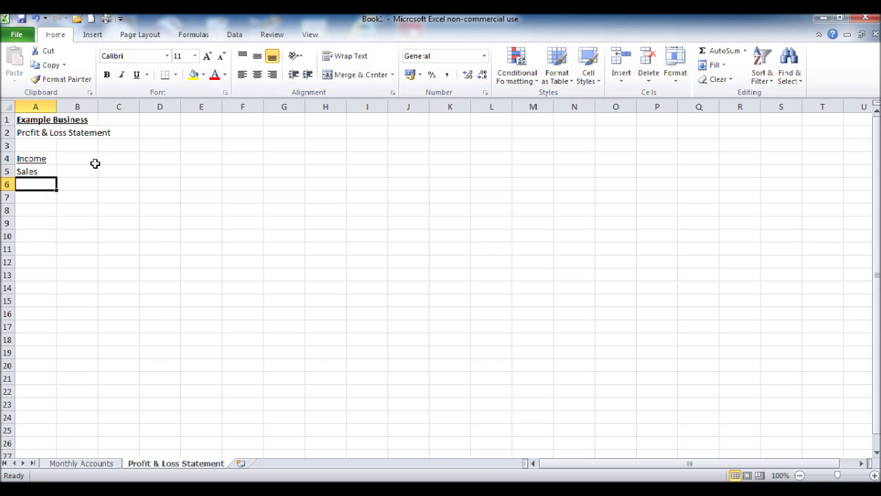
pyautogui.moveTo(42, 172); pyautogui.dragTo(62, 171)
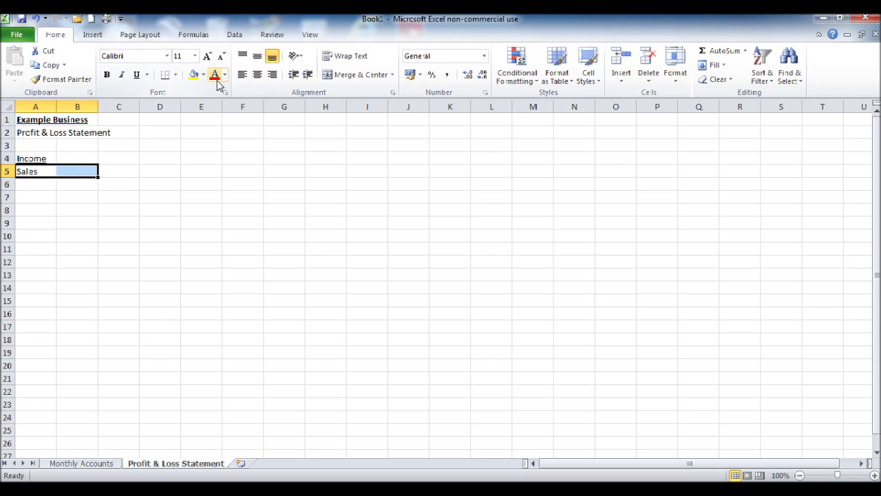
pyautogui.click(327, 77)
# Merge and centre A6:B6 and enter 'Other' in it
pyautogui.moveTo(44, 185); pyautogui.dragTo(77, 185)
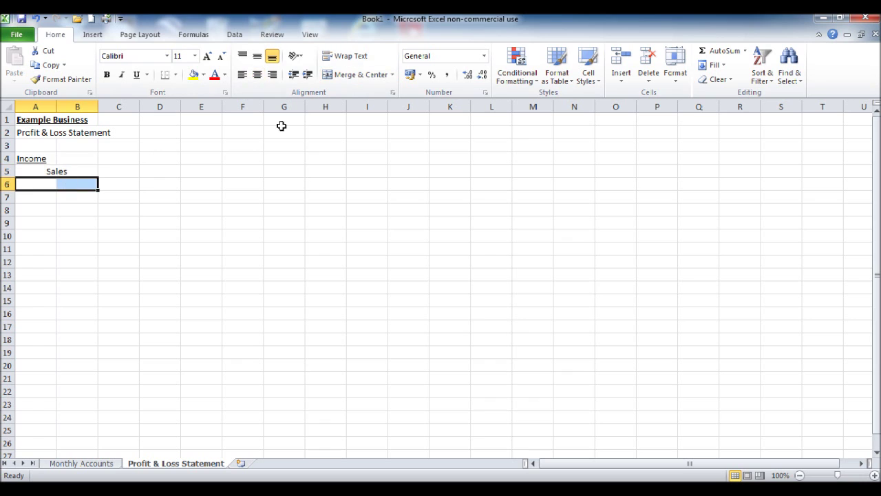
pyautogui.click(336, 76)
pyautogui.click(201, 210)
pyautogui.click(89, 184)
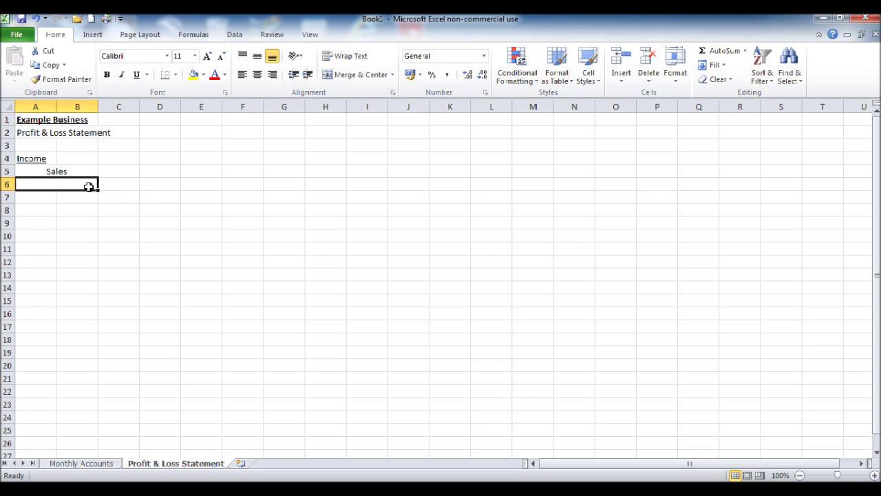
pyautogui.write('Other')
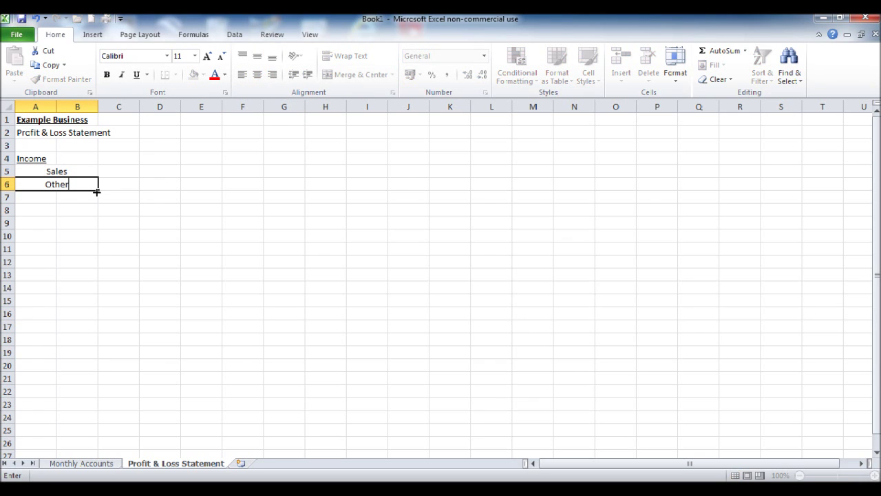
pyautogui.press('Right')
pyautogui.press('Right')
pyautogui.press('Right')
pyautogui.press('Right')
pyautogui.click(226, 159)
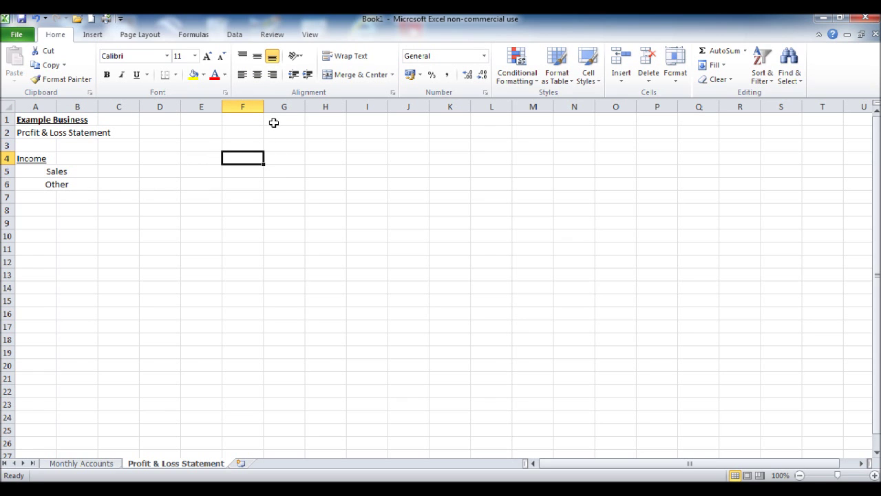
# Put a bold, underlined, centred £ heading in F4
pyautogui.write('£')
pyautogui.click(266, 170)
pyautogui.click(252, 157)
pyautogui.click(105, 76)
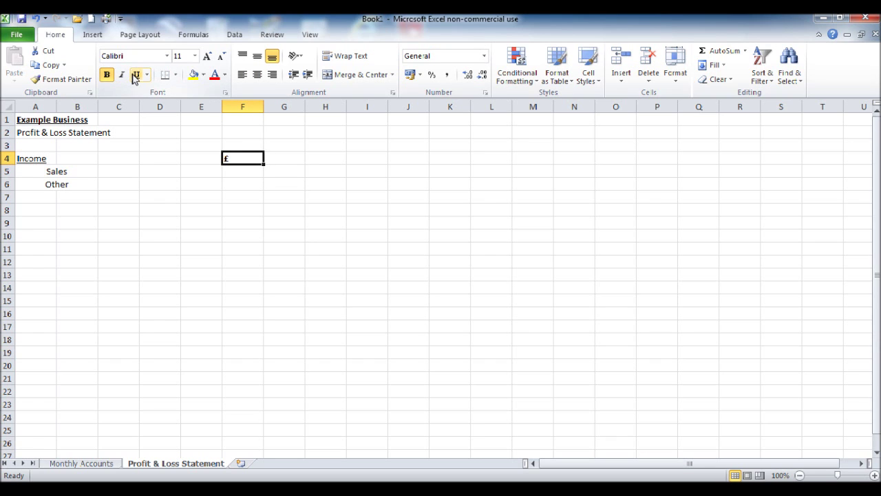
pyautogui.click(135, 75)
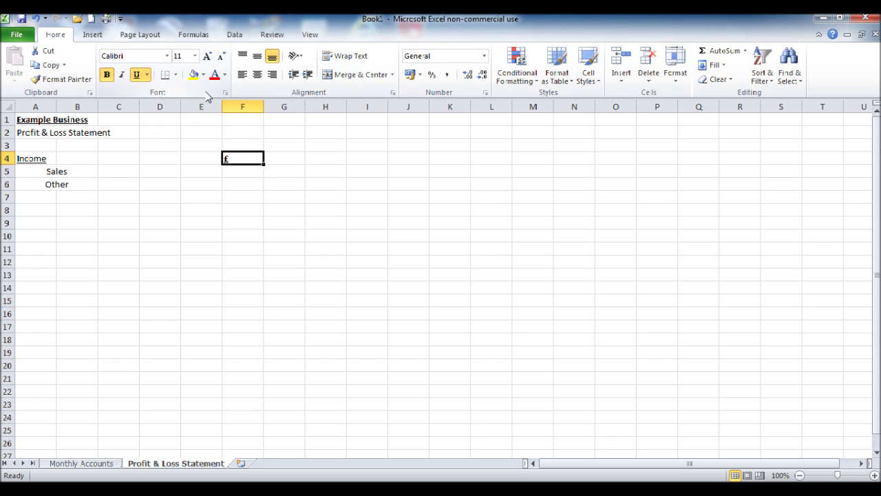
pyautogui.click(257, 75)
pyautogui.click(311, 182)
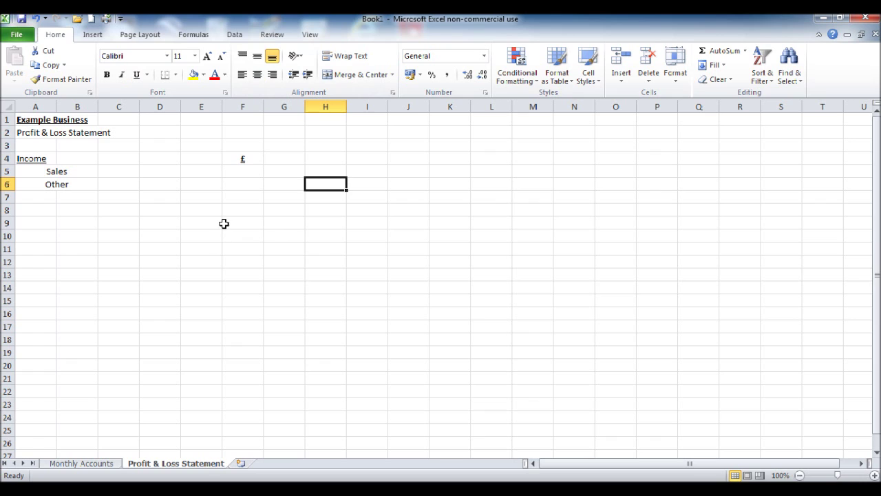
# Merge D7:E7 and enter the 'Total' label there
pyautogui.click(160, 198)
pyautogui.moveTo(162, 197); pyautogui.dragTo(187, 197)
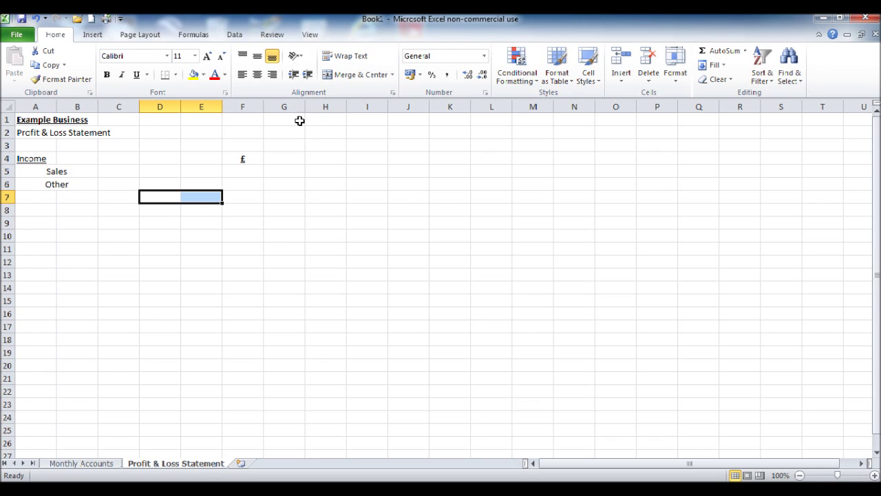
pyautogui.click(348, 75)
pyautogui.write('Total')
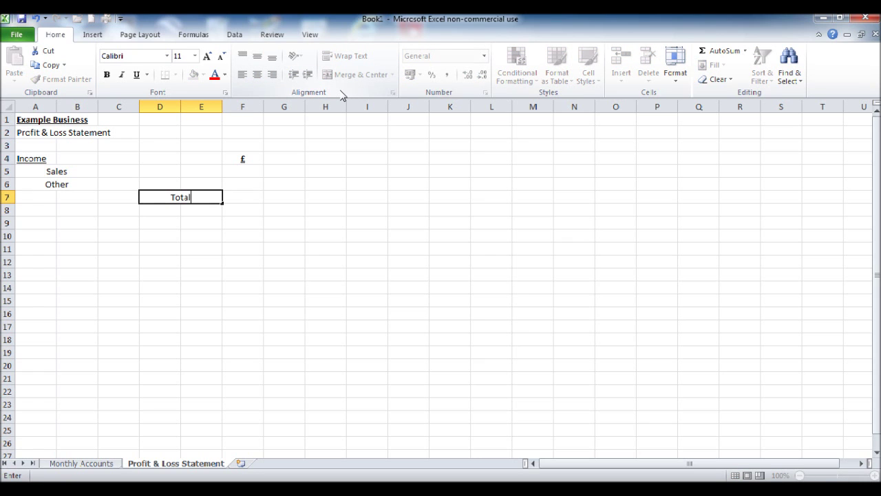
pyautogui.press('Return')
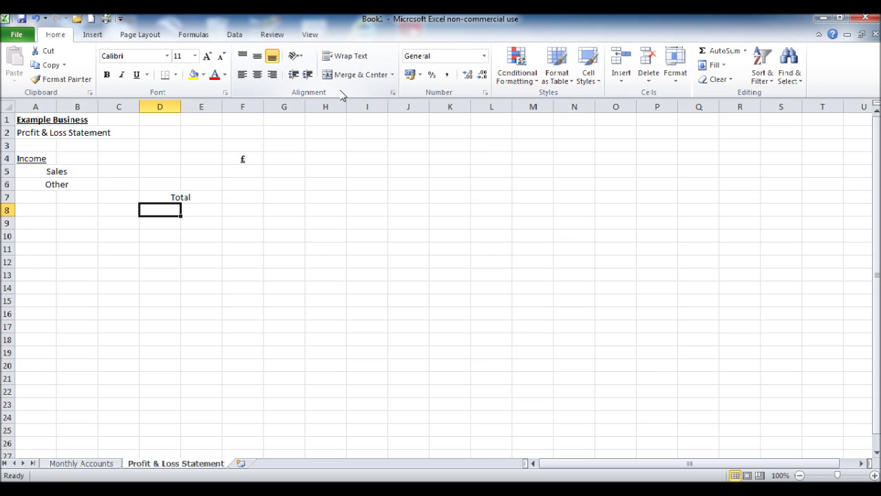
pyautogui.click(255, 200)
# Give cell F7 a top border line through Format Cells
pyautogui.rightClick(253, 199)
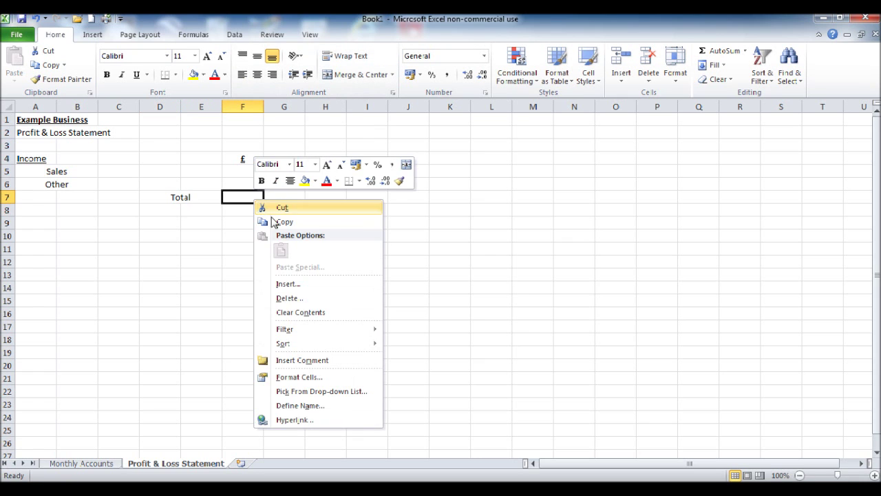
pyautogui.click(317, 383)
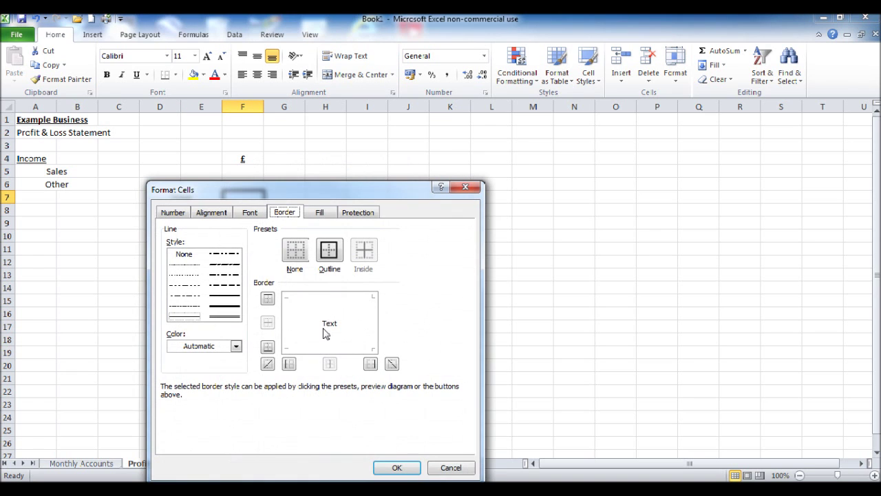
pyautogui.click(225, 305)
pyautogui.click(310, 300)
pyautogui.click(396, 468)
pyautogui.click(287, 297)
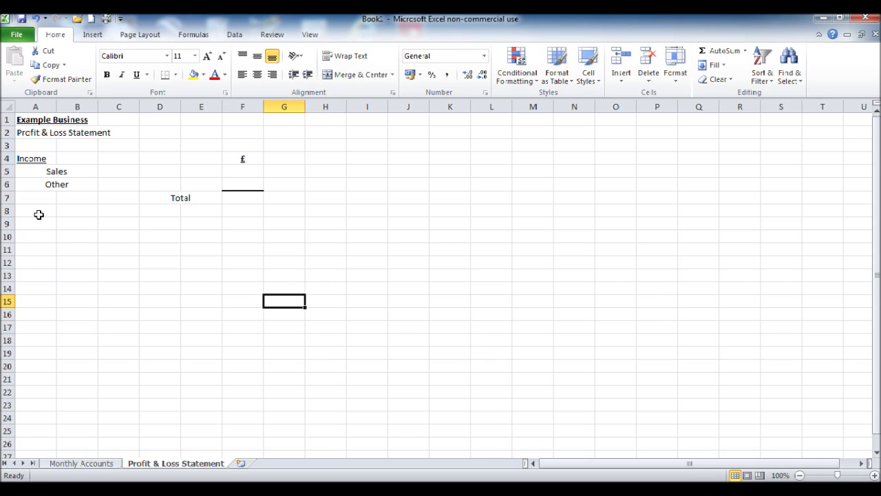
# Merge A9:B9 and enter 'Products for Resale' in it
pyautogui.moveTo(38, 222); pyautogui.dragTo(59, 222)
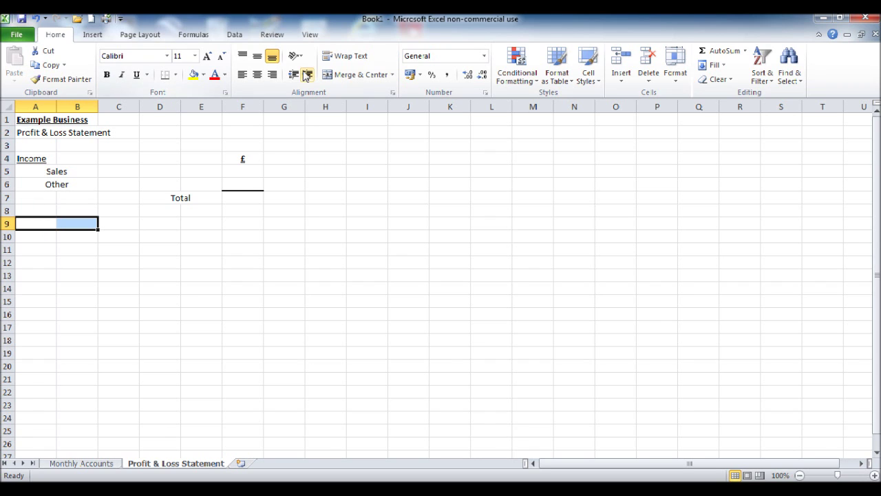
pyautogui.click(359, 75)
pyautogui.write('P')
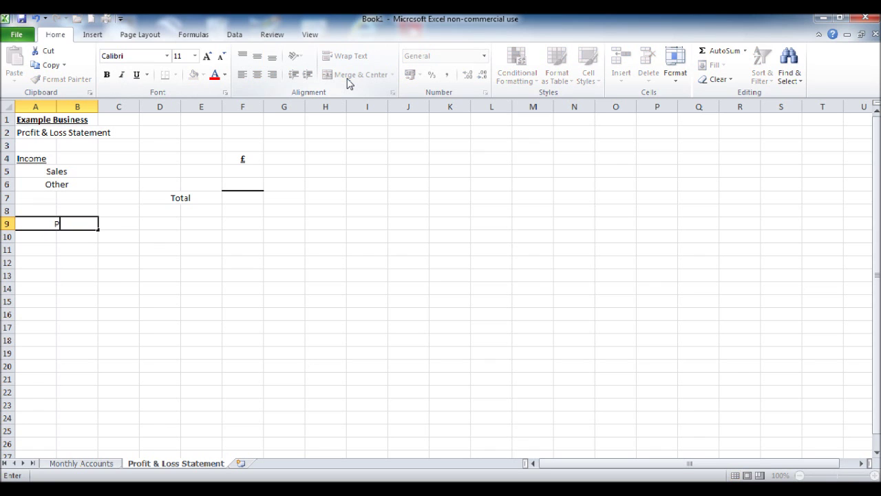
pyautogui.write('roducts for Resale')
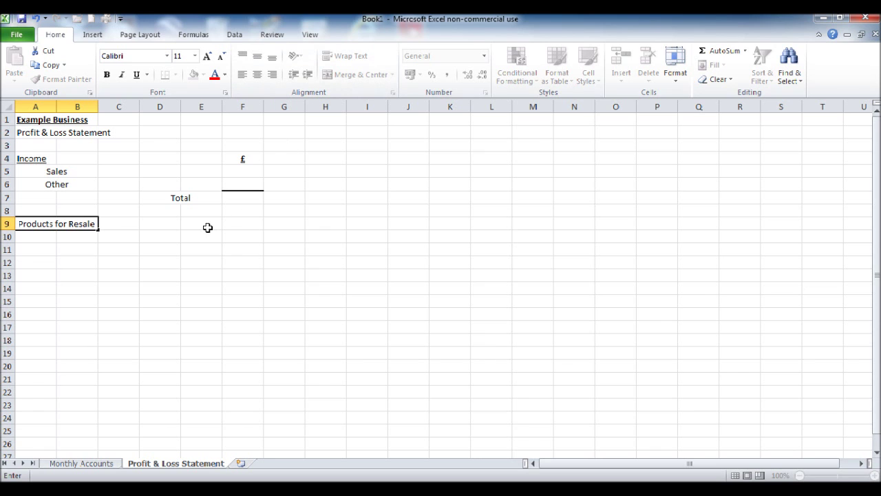
pyautogui.click(232, 225)
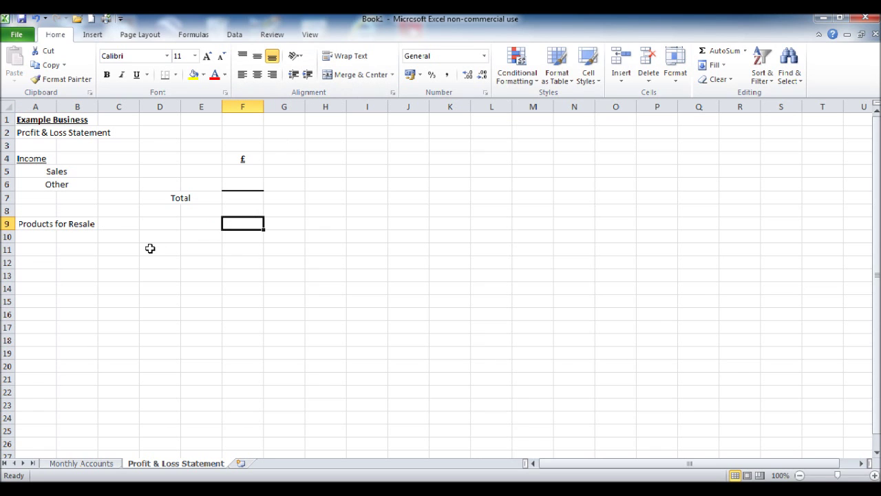
# Merge A11:E11 and enter a bold, left-aligned 'Gross Profit' label
pyautogui.click(43, 248)
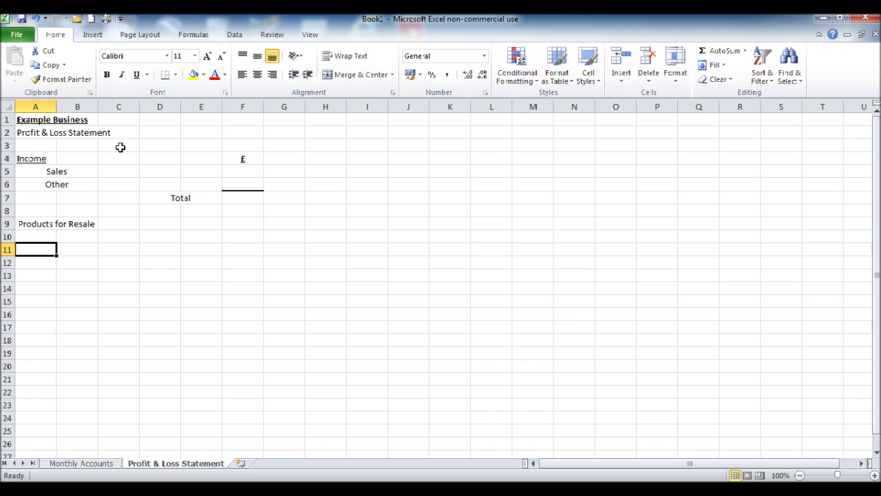
pyautogui.moveTo(41, 250); pyautogui.dragTo(185, 249)
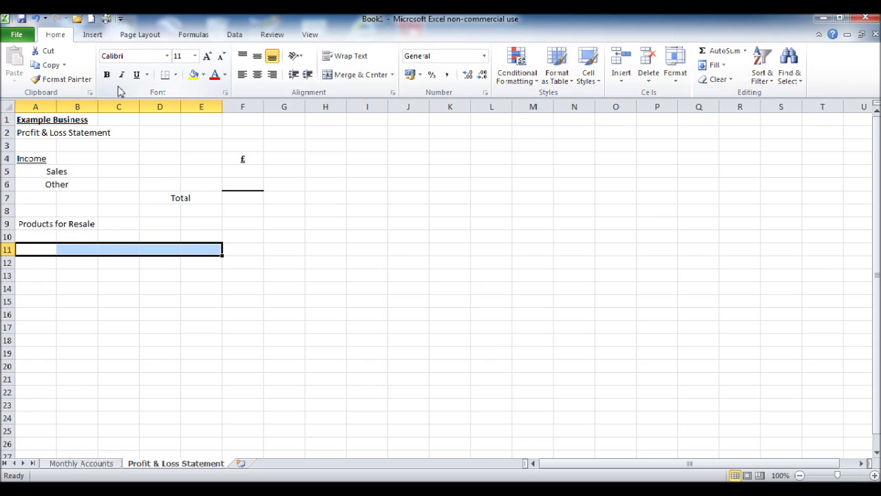
pyautogui.click(327, 79)
pyautogui.click(301, 234)
pyautogui.click(115, 249)
pyautogui.write('Gross Profit')
pyautogui.press('Return')
pyautogui.click(122, 250)
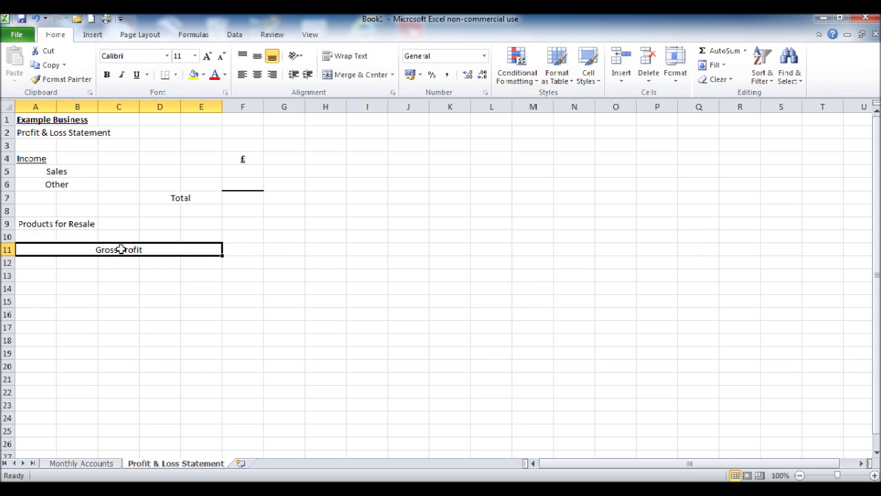
pyautogui.click(242, 76)
pyautogui.click(107, 74)
# Add a bottom border beneath the merged Gross Profit cell A11:E11
pyautogui.rightClick(153, 250)
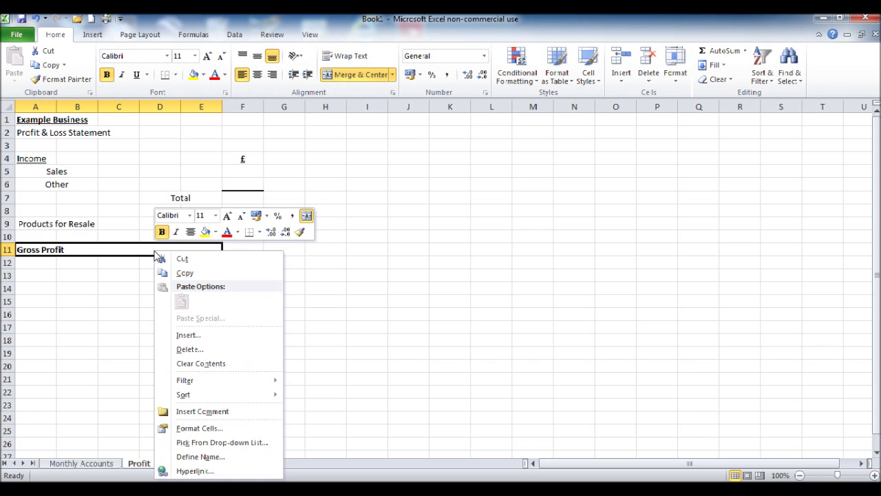
pyautogui.click(219, 426)
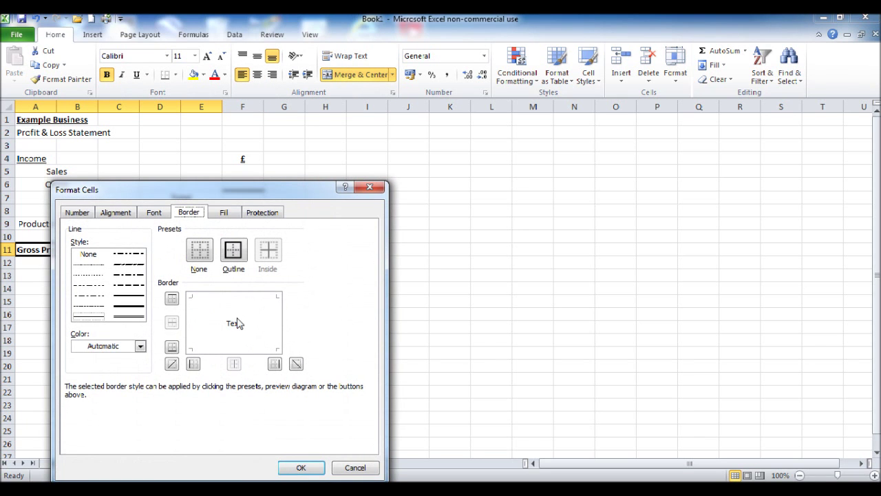
pyautogui.click(232, 351)
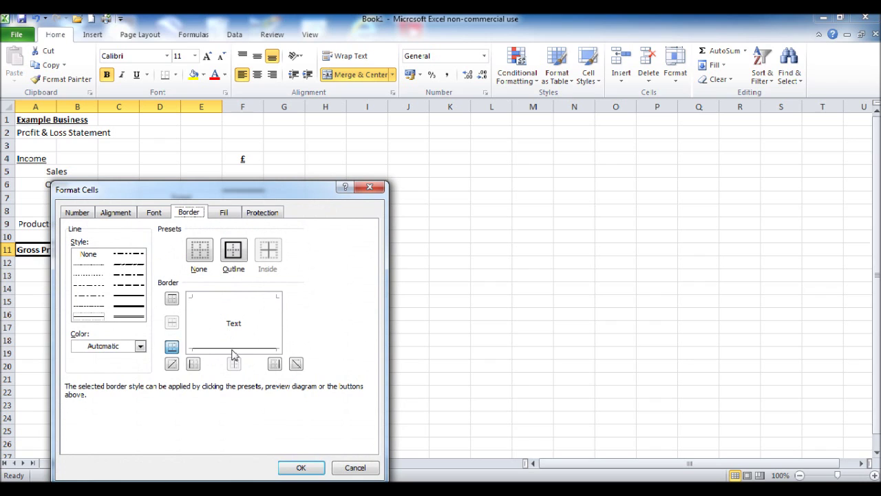
pyautogui.click(301, 467)
pyautogui.click(295, 303)
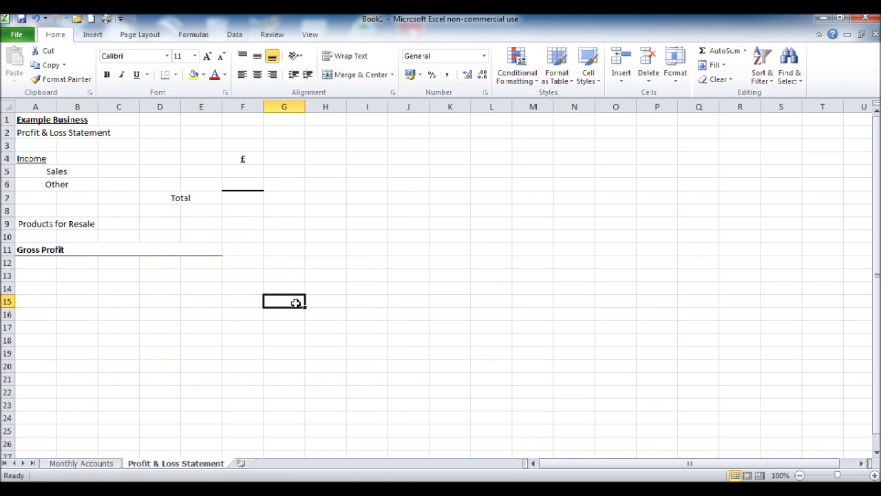
pyautogui.click(245, 249)
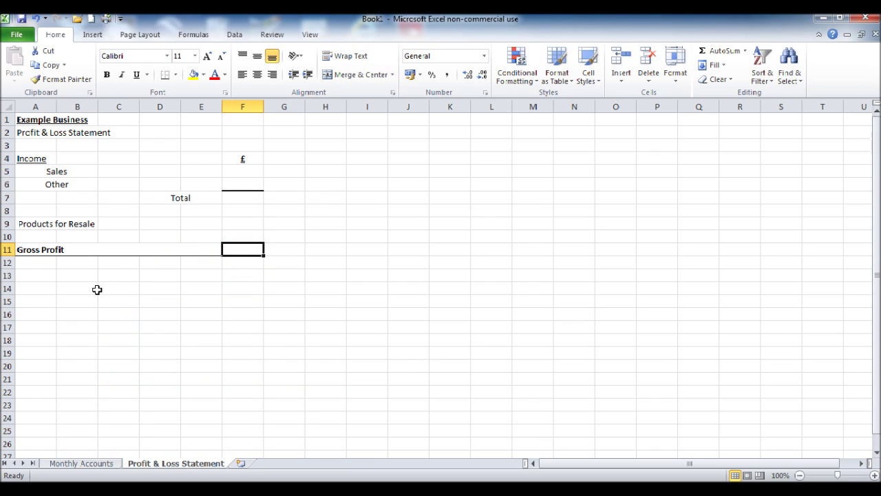
pyautogui.click(41, 279)
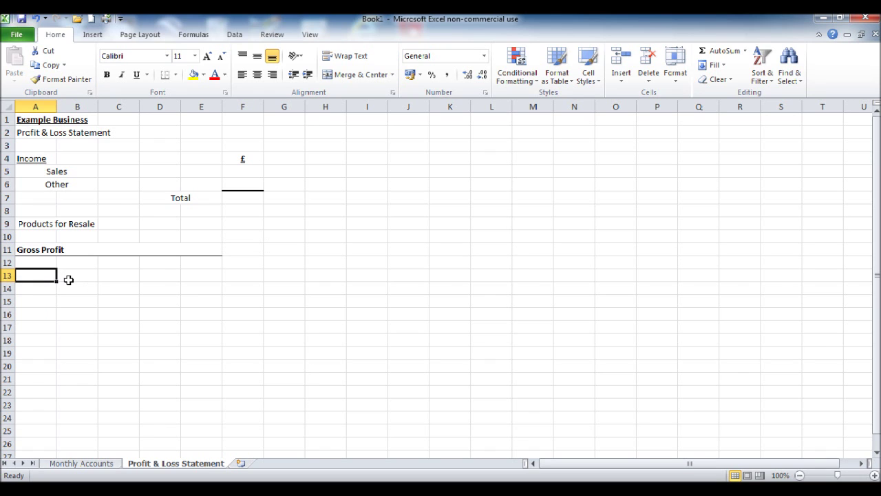
# Enter an underlined 'Expenditure' heading in A14
pyautogui.click(44, 292)
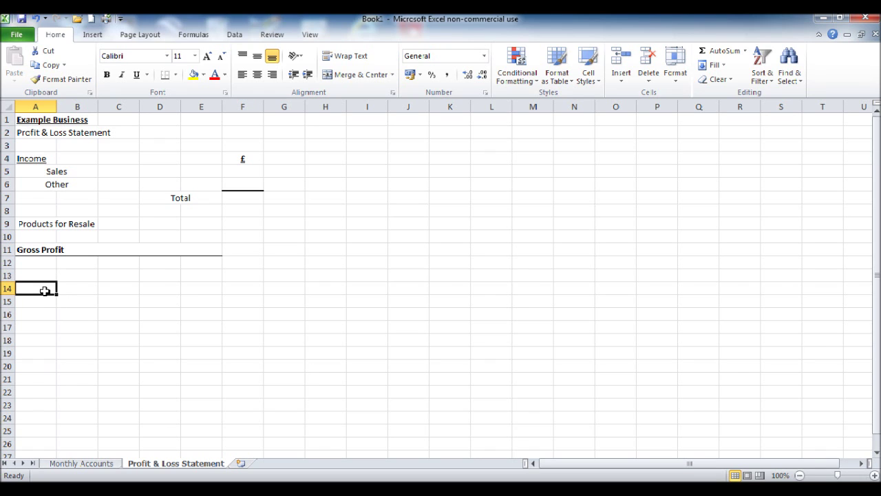
pyautogui.write('Expendi')
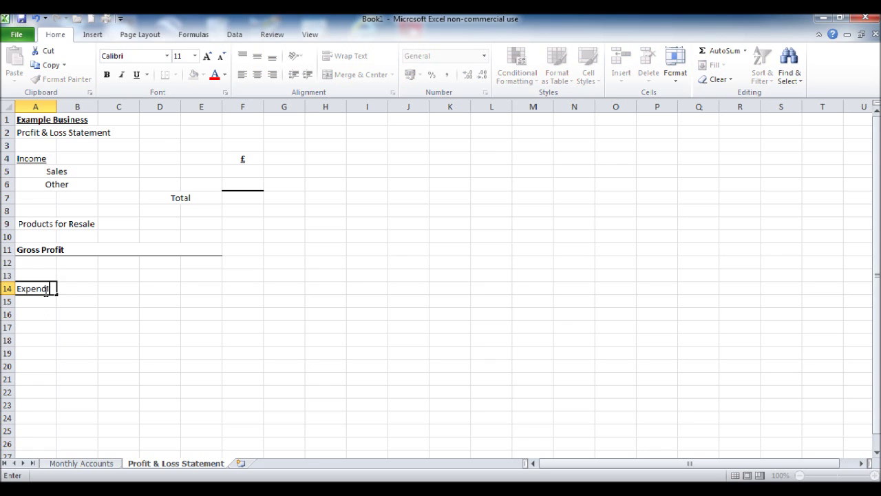
pyautogui.click(89, 328)
pyautogui.click(18, 289)
pyautogui.click(138, 77)
pyautogui.click(73, 317)
# Merge and centre A15:B15 and fill that format down to row 18
pyautogui.moveTo(35, 304); pyautogui.dragTo(65, 308)
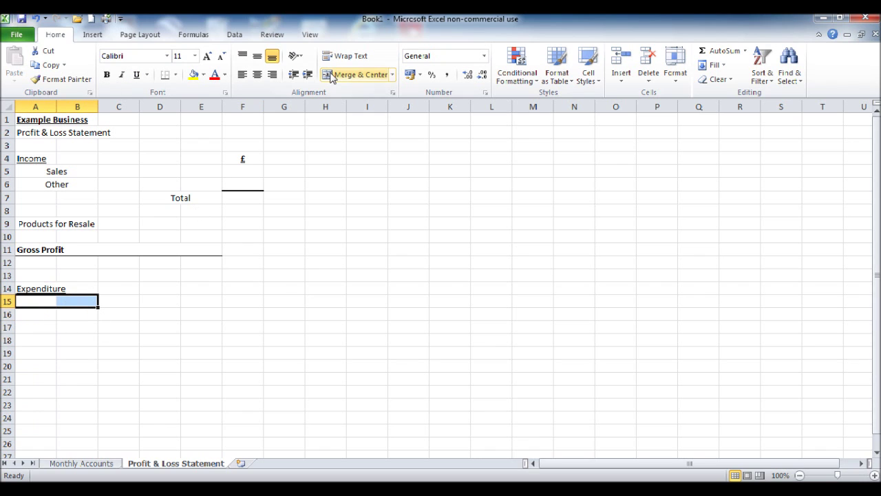
pyautogui.click(358, 74)
pyautogui.moveTo(100, 307); pyautogui.dragTo(100, 345)
pyautogui.click(163, 336)
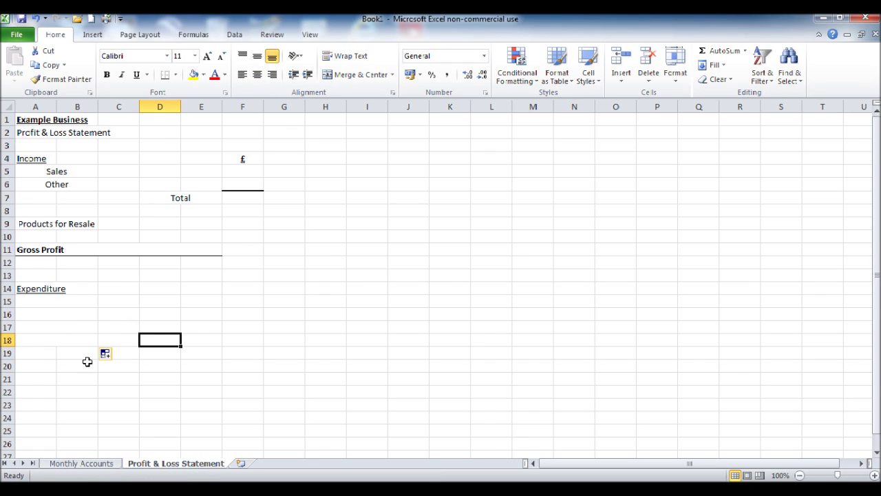
pyautogui.click(103, 465)
pyautogui.moveTo(681, 463); pyautogui.dragTo(813, 465)
pyautogui.click(189, 464)
# Enter the expense items Fuel, Insurance, Stationery and Wages in rows 15–18
pyautogui.click(42, 299)
pyautogui.write('Fuel')
pyautogui.press('Return')
pyautogui.write('Insurance')
pyautogui.press('Return')
pyautogui.write('Stationery')
pyautogui.press('Return')
pyautogui.write('Wages')
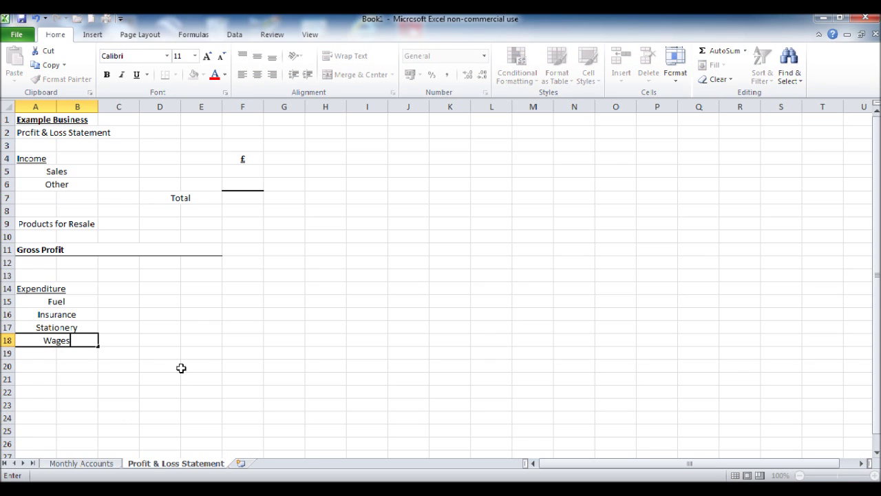
# Merge A20:E20 and enter a bold, left-aligned 'Net Profit' label
pyautogui.click(192, 355)
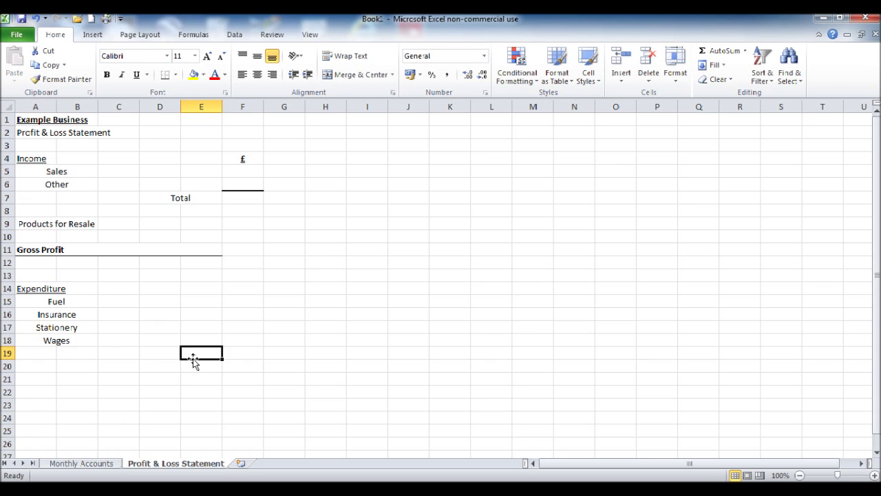
pyautogui.scroll(-1, 194, 363)
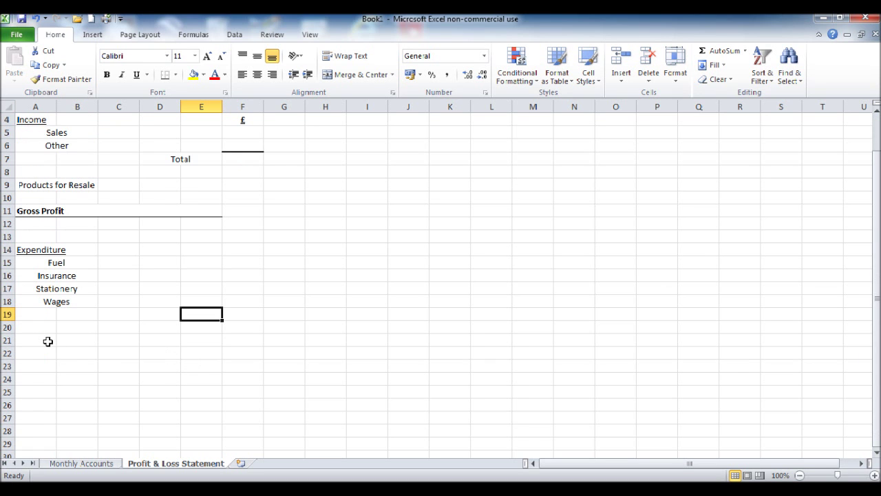
pyautogui.moveTo(47, 329); pyautogui.dragTo(190, 331)
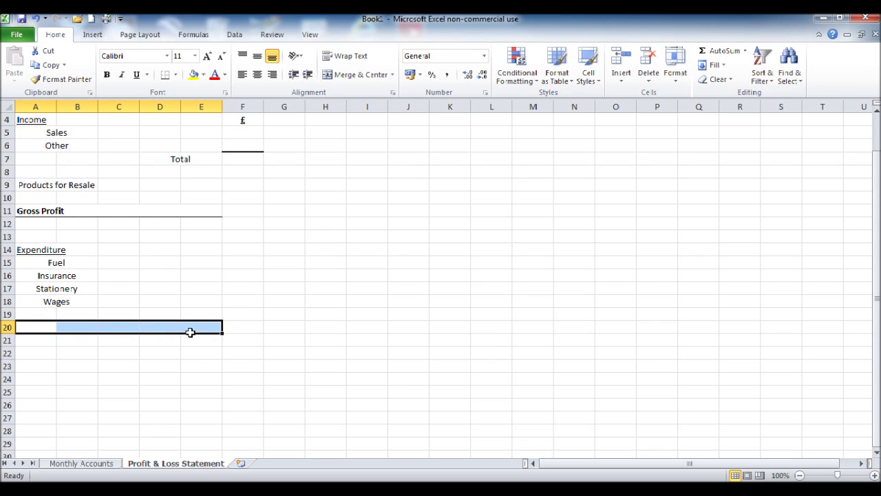
pyautogui.click(352, 76)
pyautogui.write('N')
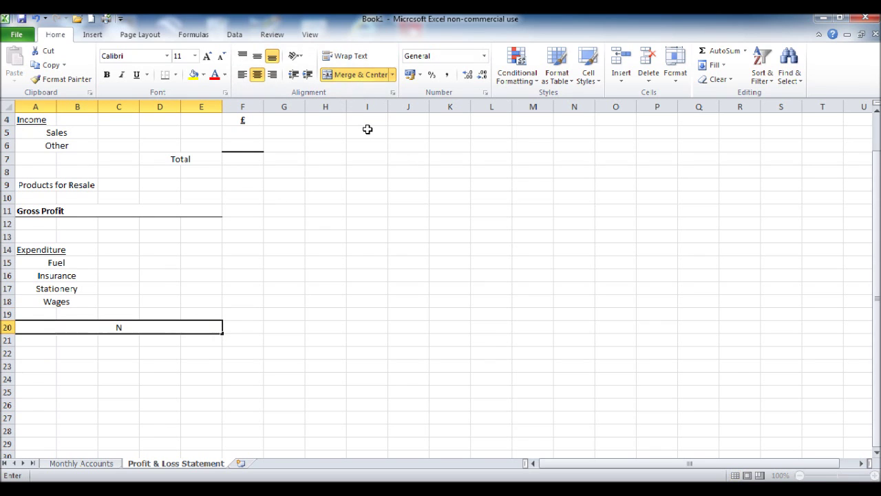
pyautogui.write('et Profit')
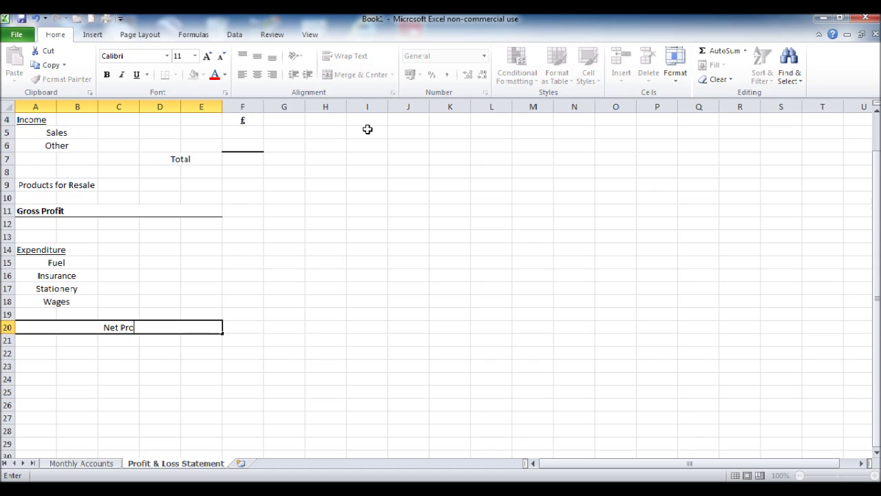
pyautogui.press('Return')
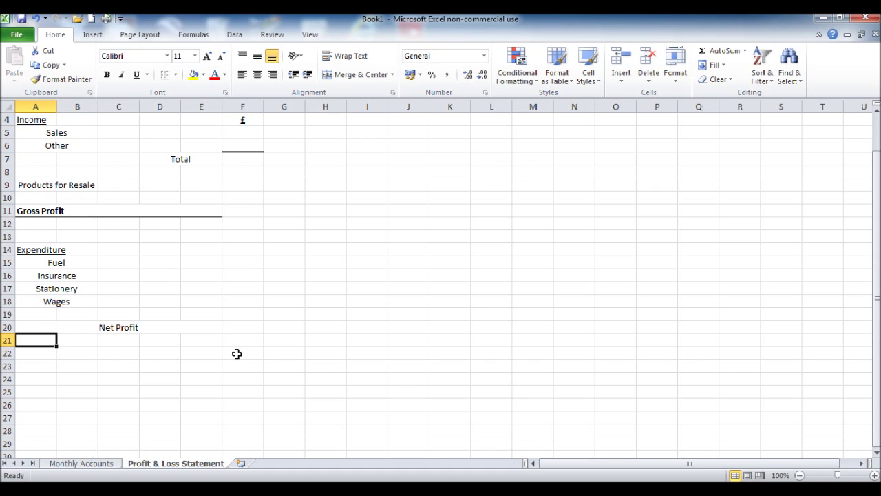
pyautogui.scroll(1, 237, 354)
pyautogui.click(138, 365)
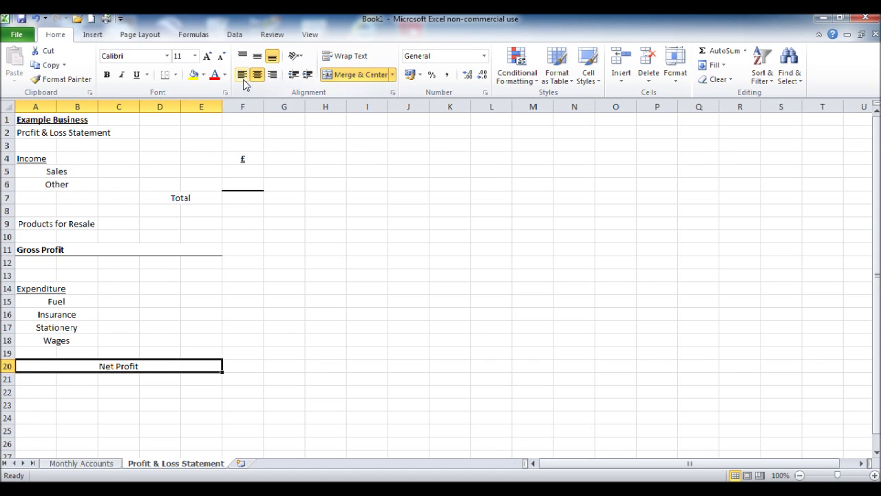
pyautogui.click(242, 76)
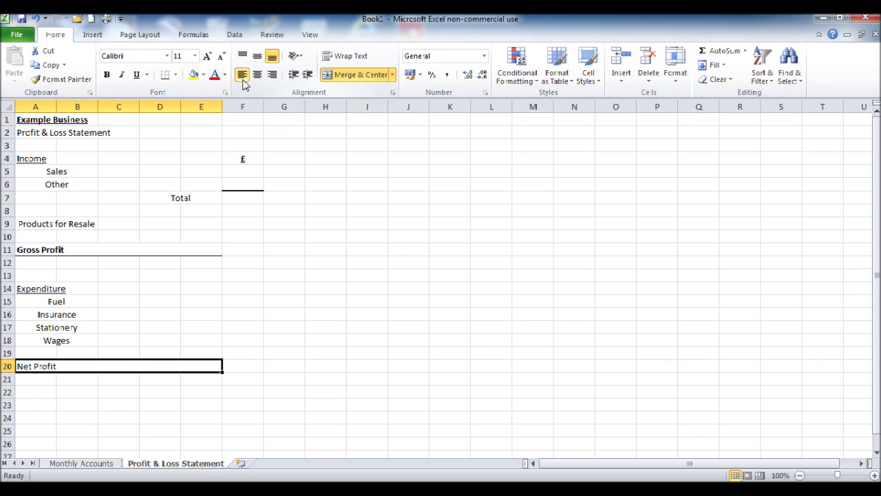
pyautogui.click(107, 74)
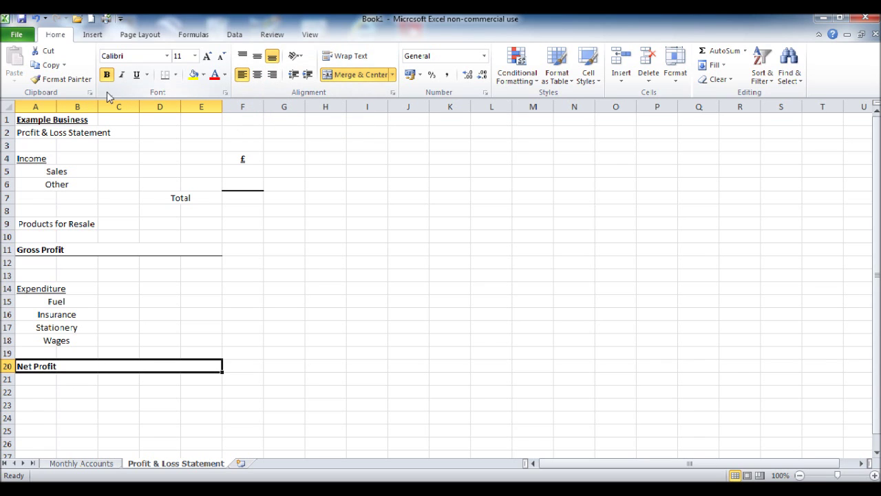
# Give the Net Profit cell a medium-weight bottom border
pyautogui.rightClick(132, 365)
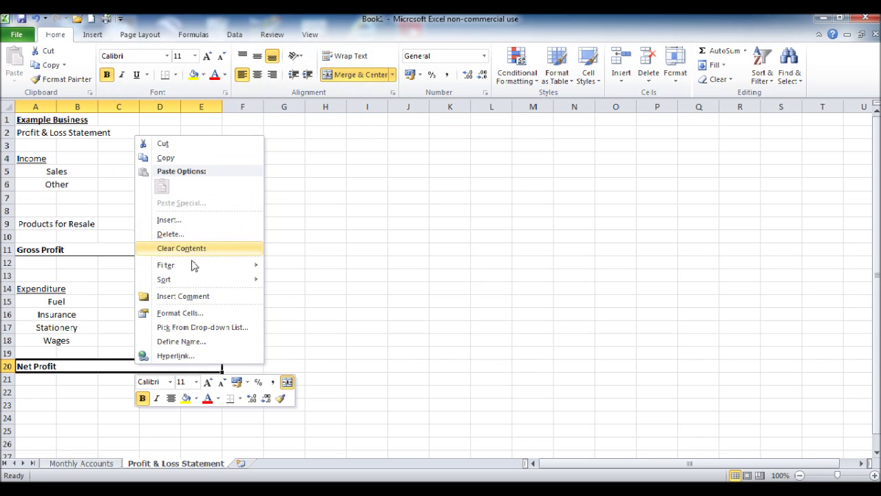
pyautogui.click(197, 312)
pyautogui.click(108, 262)
pyautogui.click(193, 314)
pyautogui.click(278, 433)
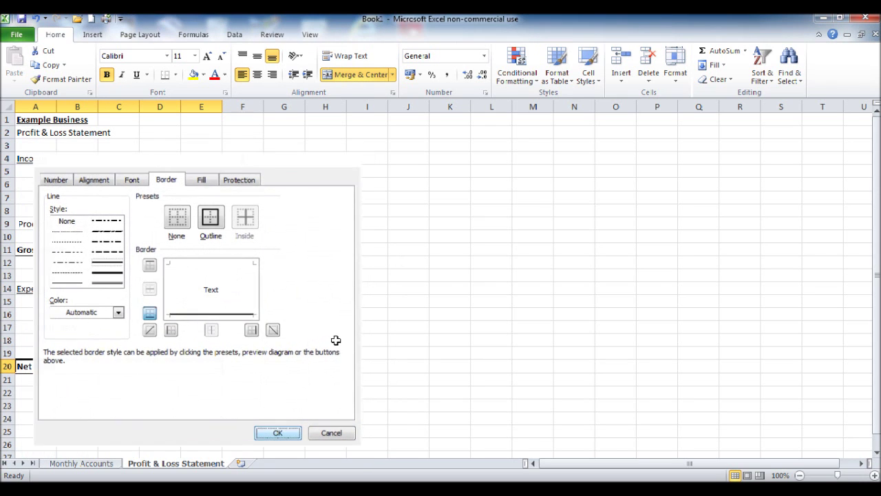